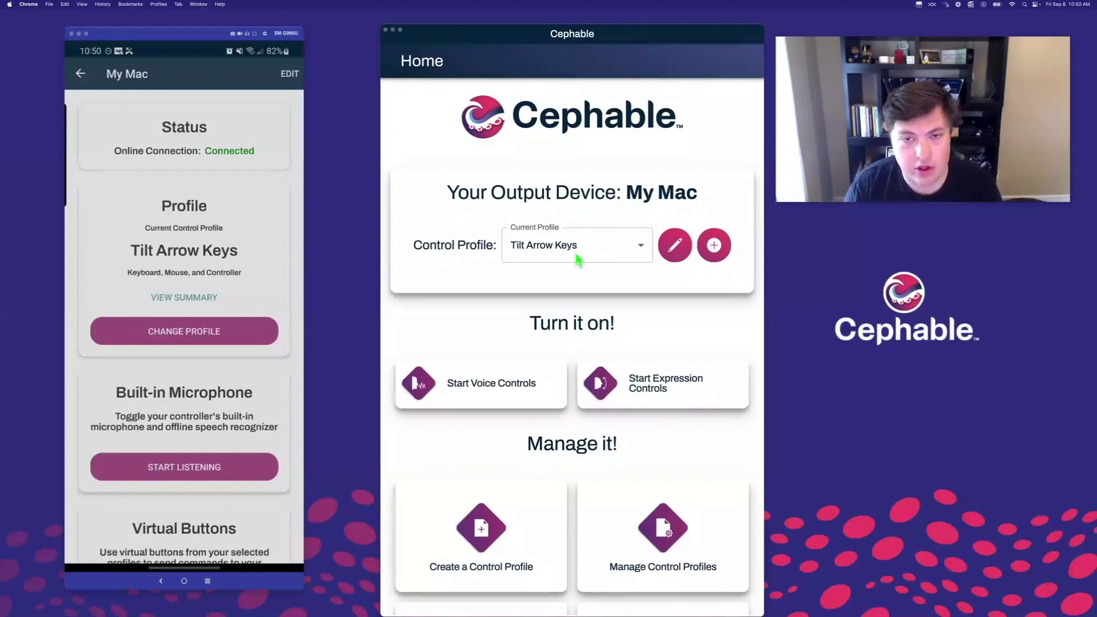
left_click(673, 256)
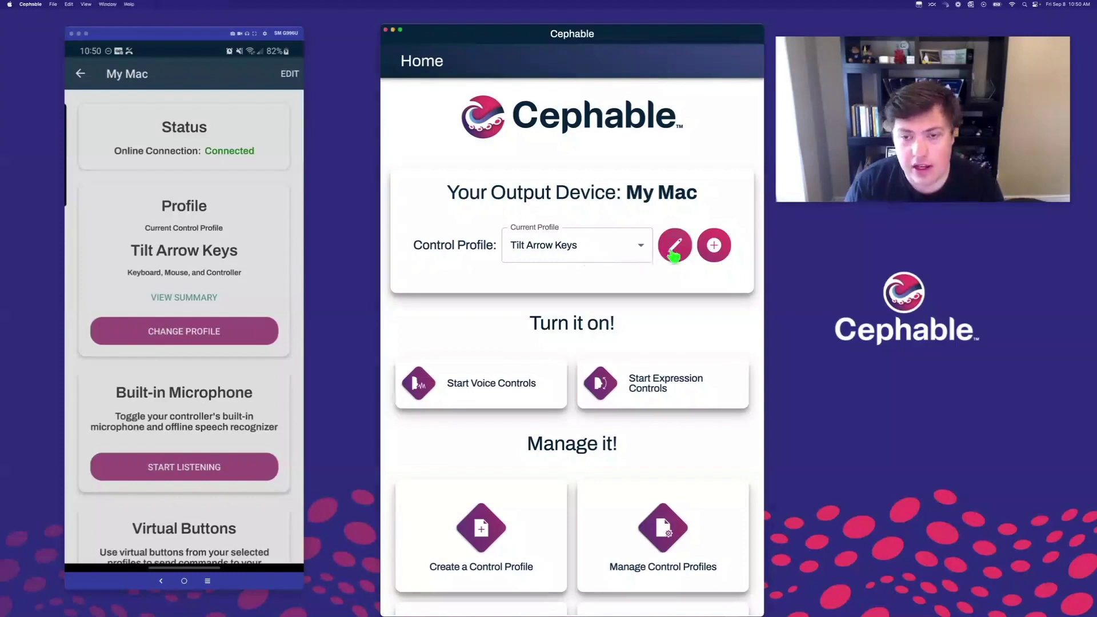
scroll(632, 409, "down", 3)
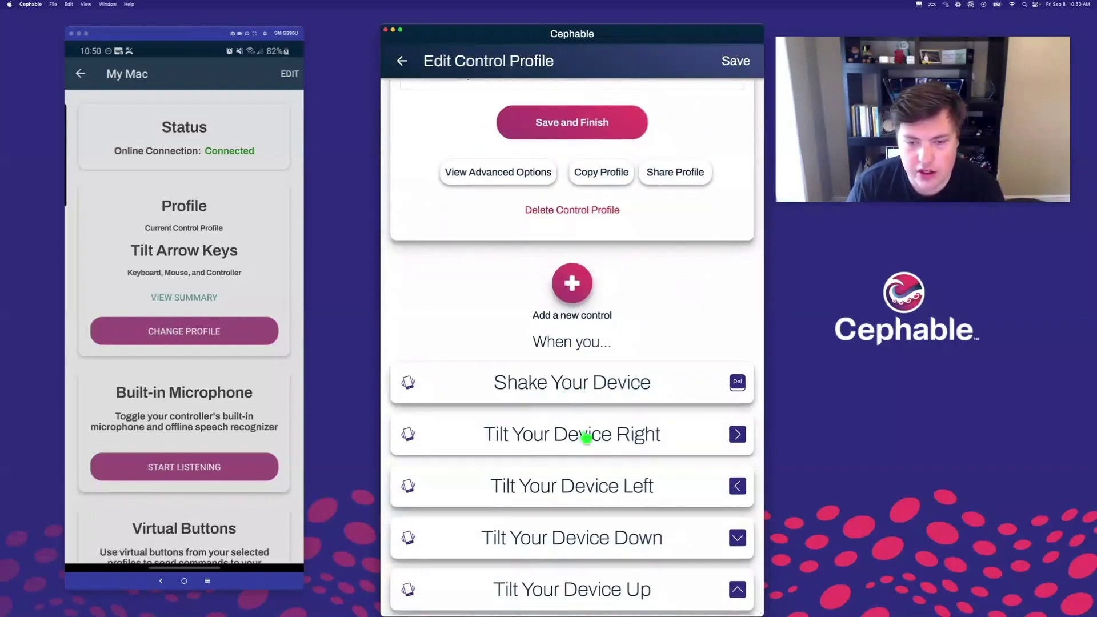
left_click(568, 388)
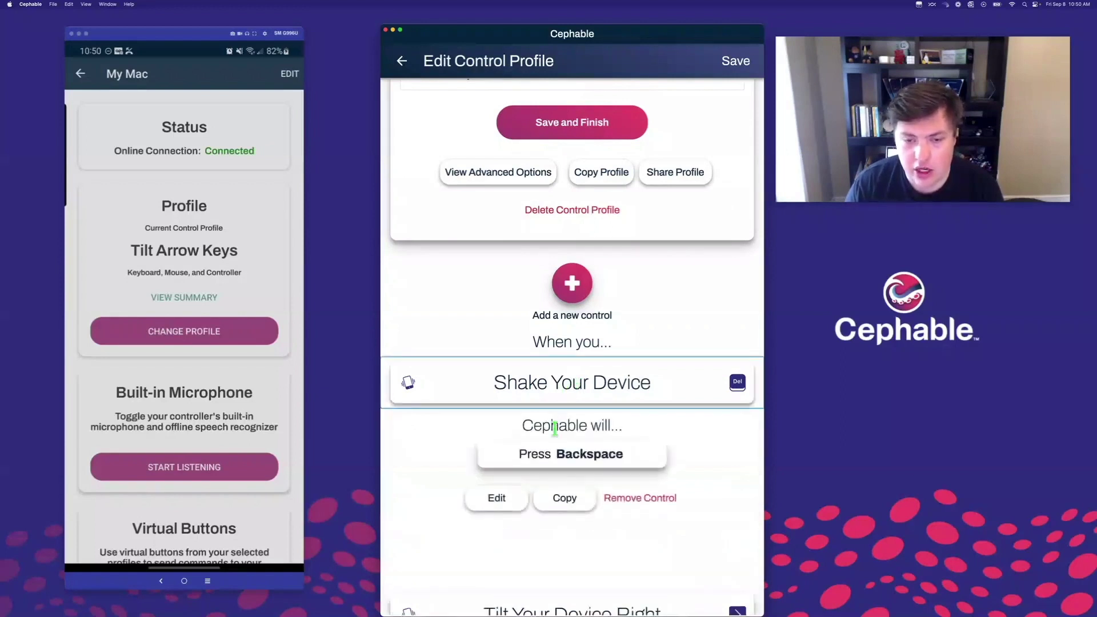
left_click(575, 386)
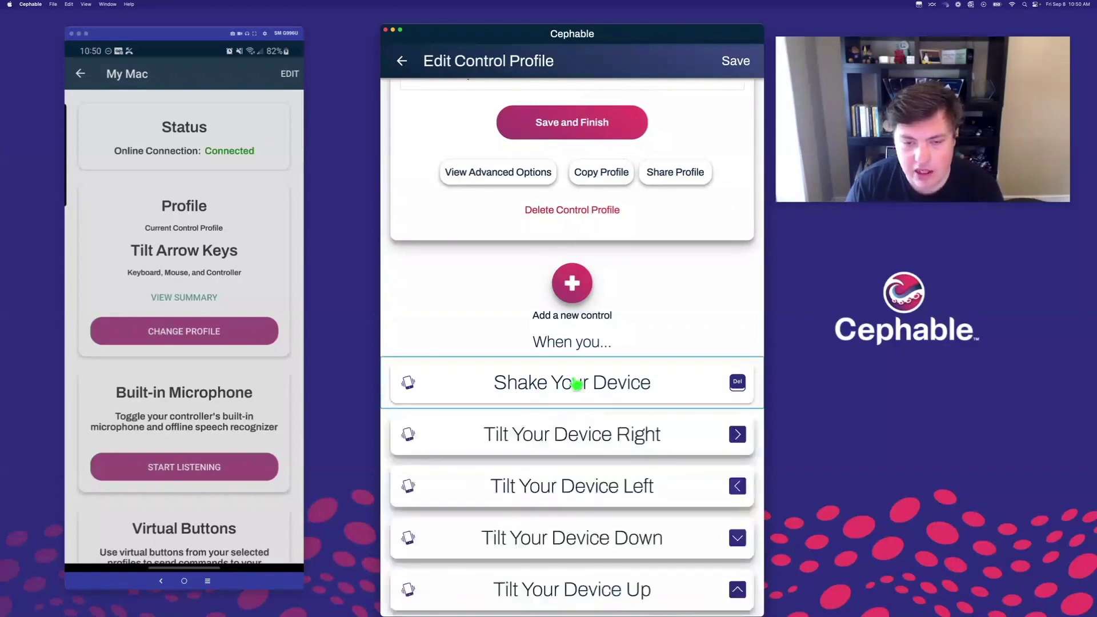
left_click(565, 434)
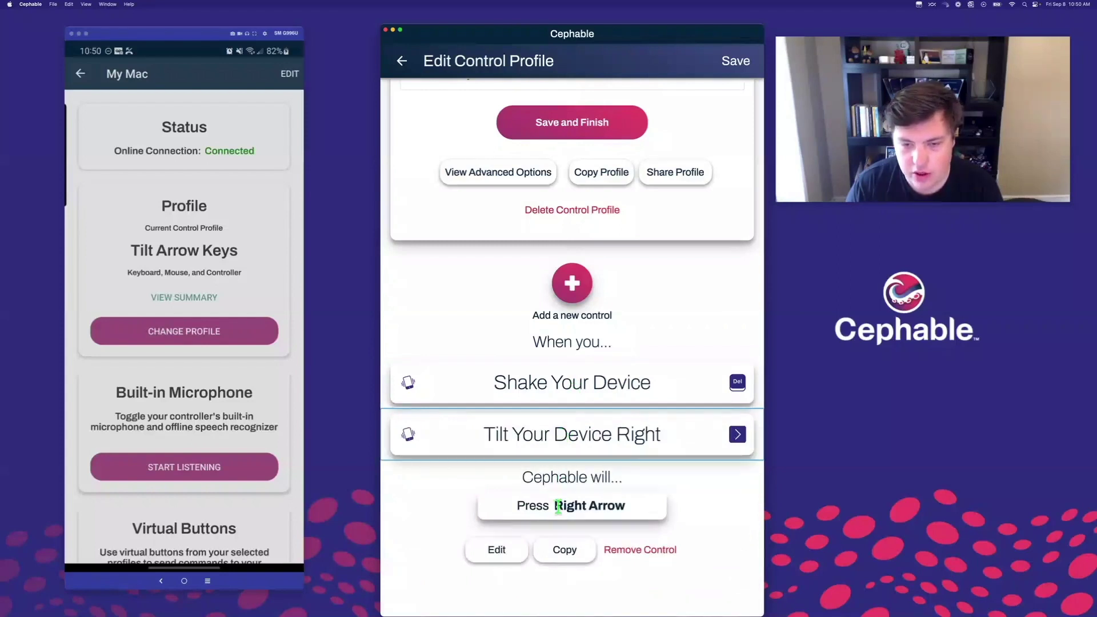
left_click(615, 439)
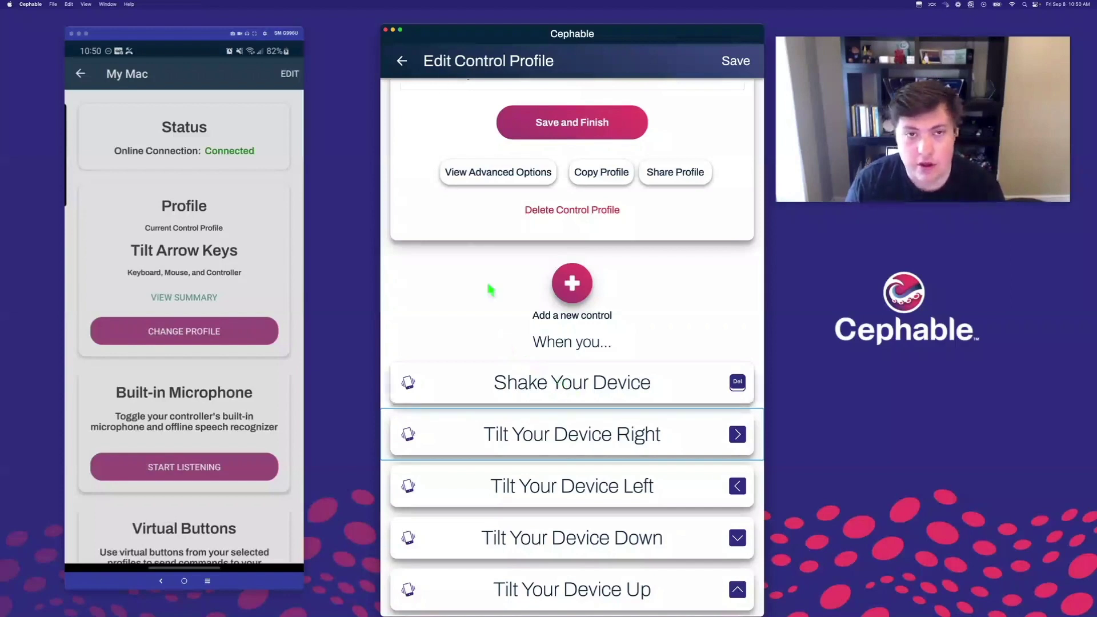
left_click(402, 60)
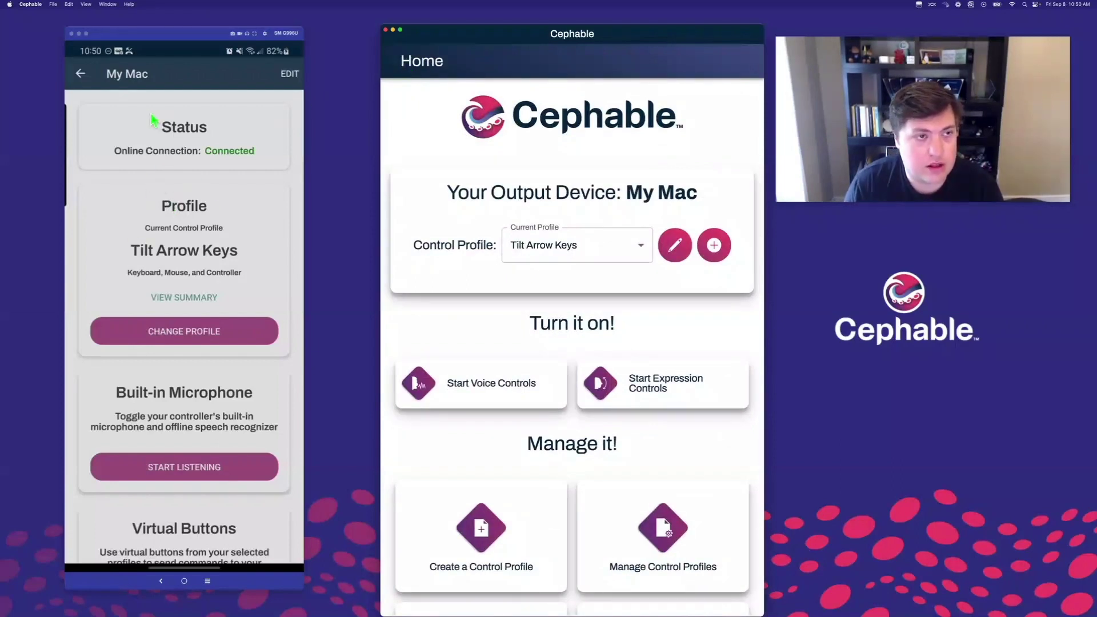
left_click_drag(626, 192, 696, 192)
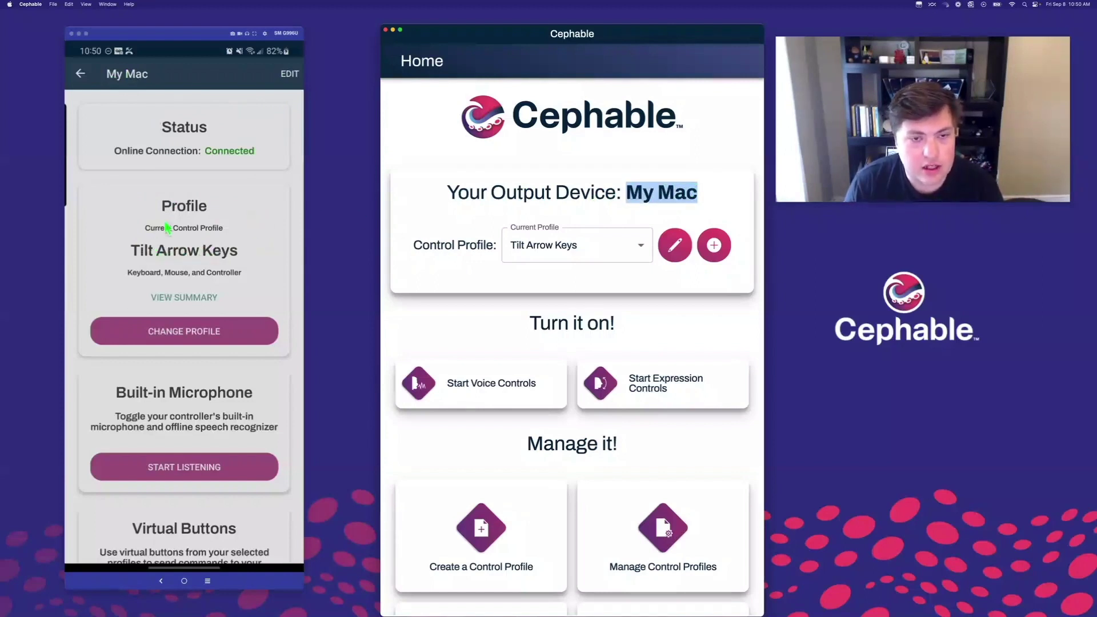
left_click(235, 218)
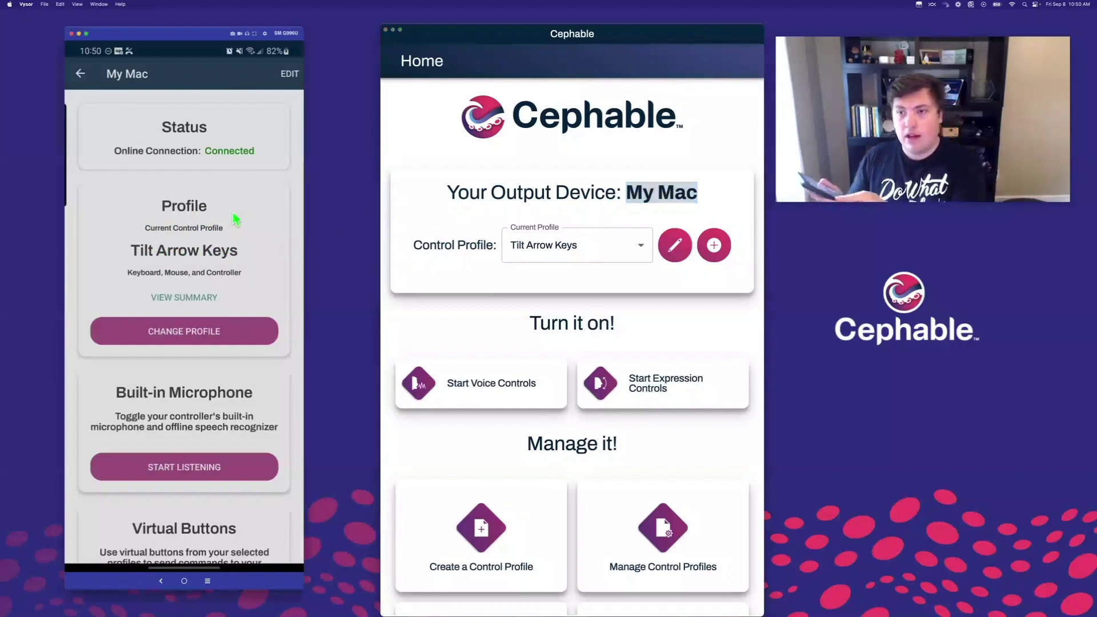
Scroll down in the Vysor phone mirror to bring Motion Controls into view.
scroll(234, 218, "down", 5)
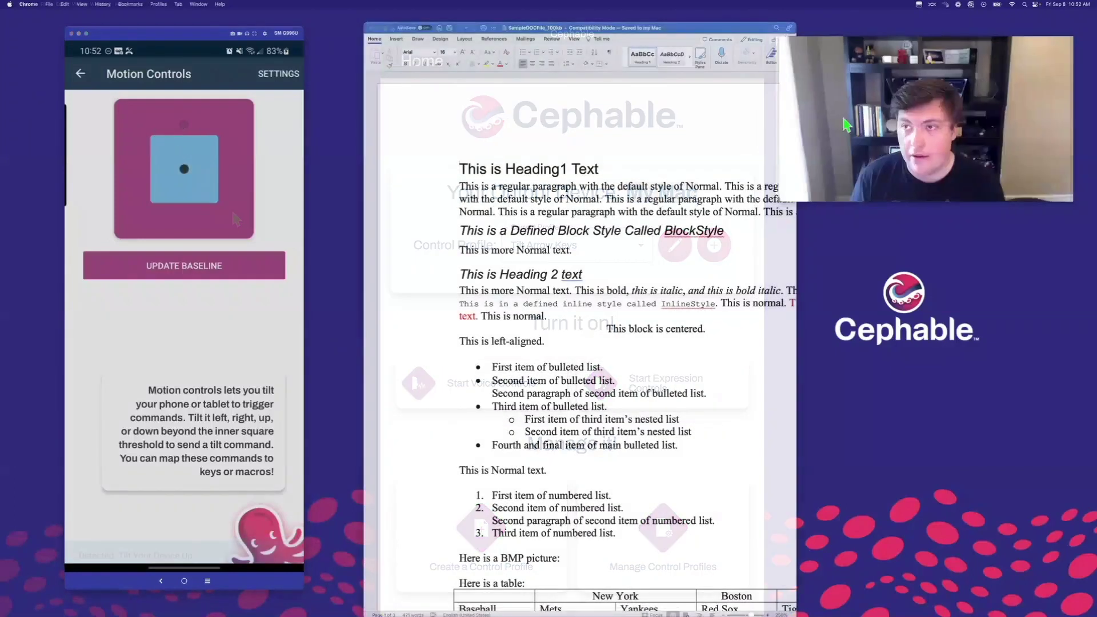
Bring SampleDOCFile_100kb forward and place the cursor after 'This is more Normal text.'.
scroll(513, 191, "right", 3)
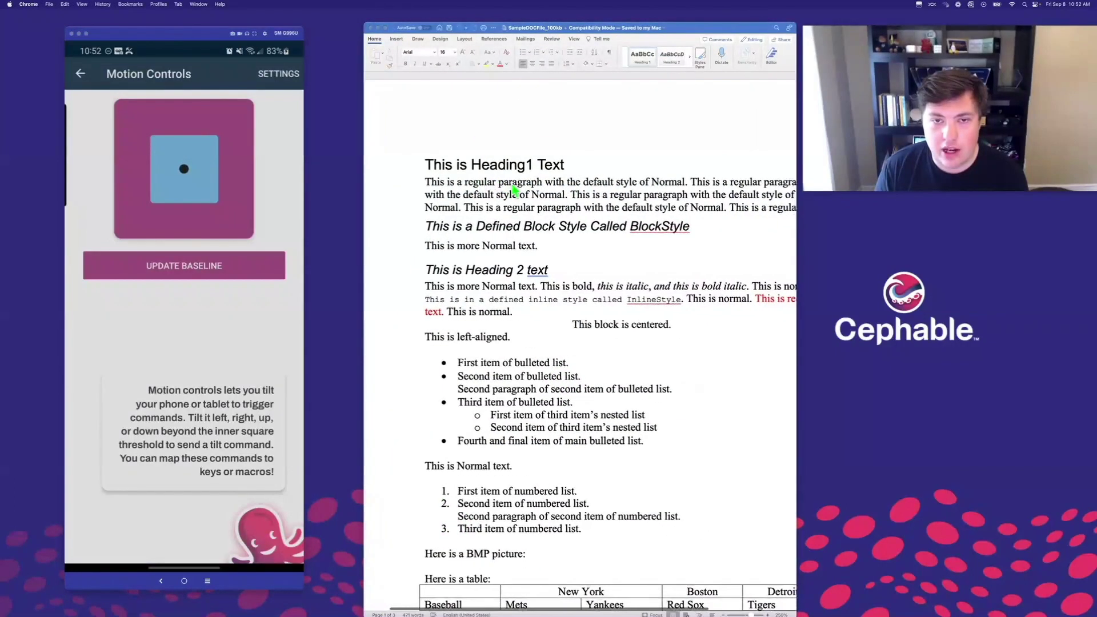
left_click(513, 191)
double_click(516, 276)
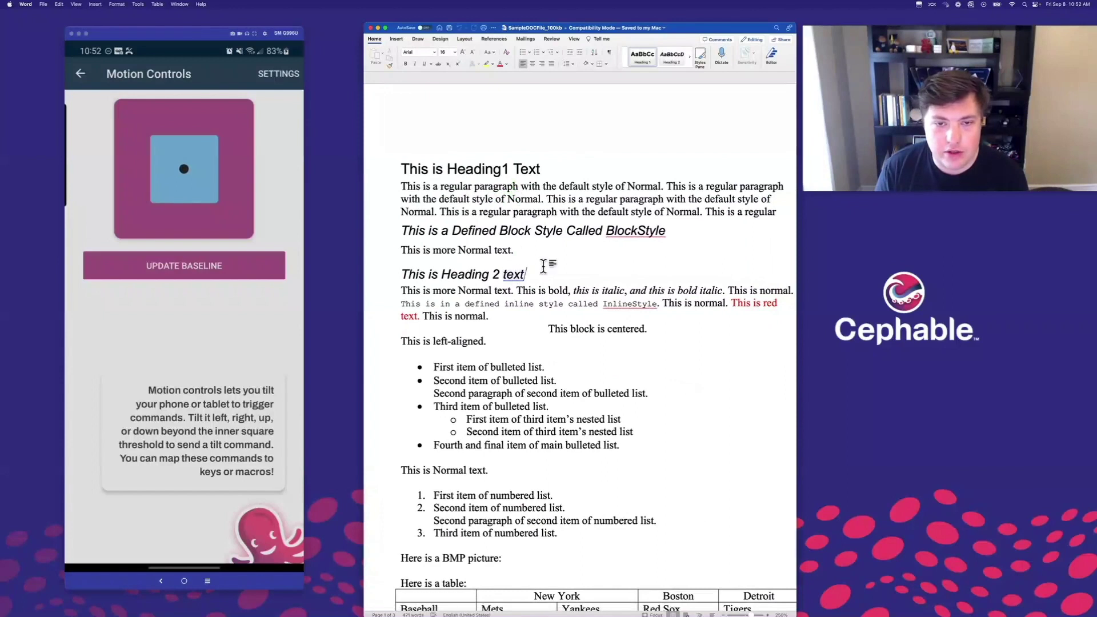
key("shift+Up")
key("shift+Up")
key("shift+Up")
key("shift+Up")
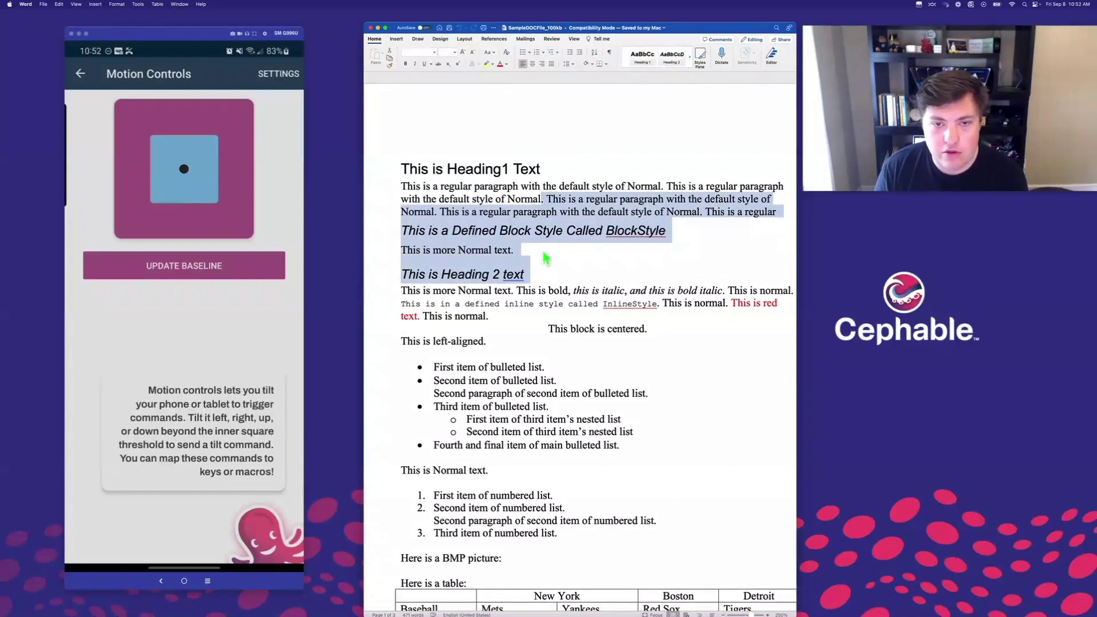
left_click(543, 249)
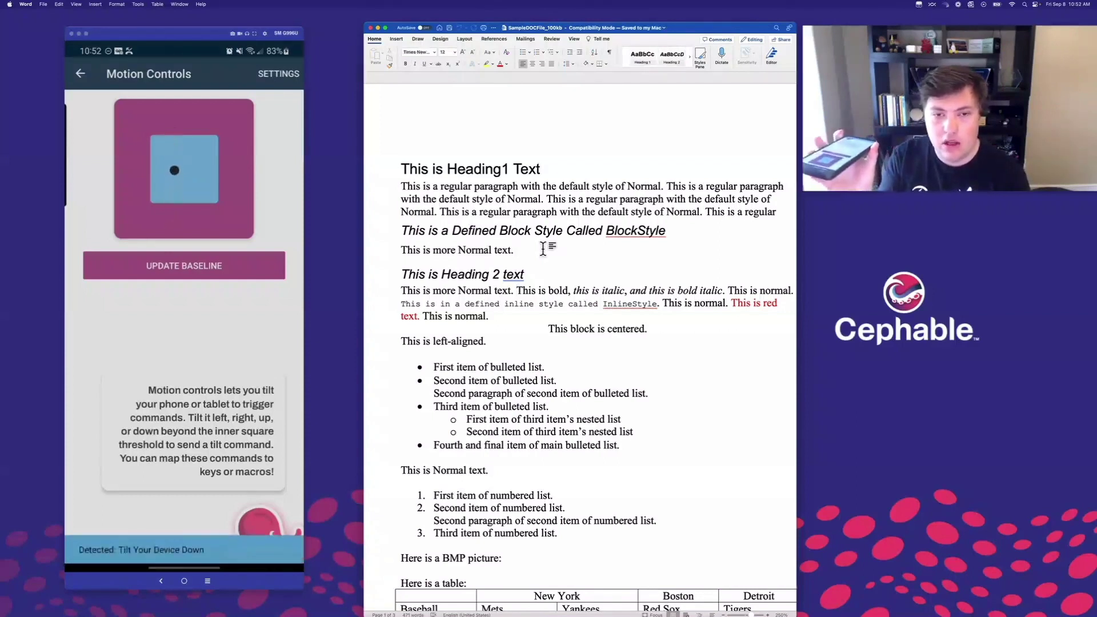
Tilt to move the cursor up and left, then delete the 'o' in 'more' and nearby characters.
key("Up")
key("Up")
key("Up")
key("Up")
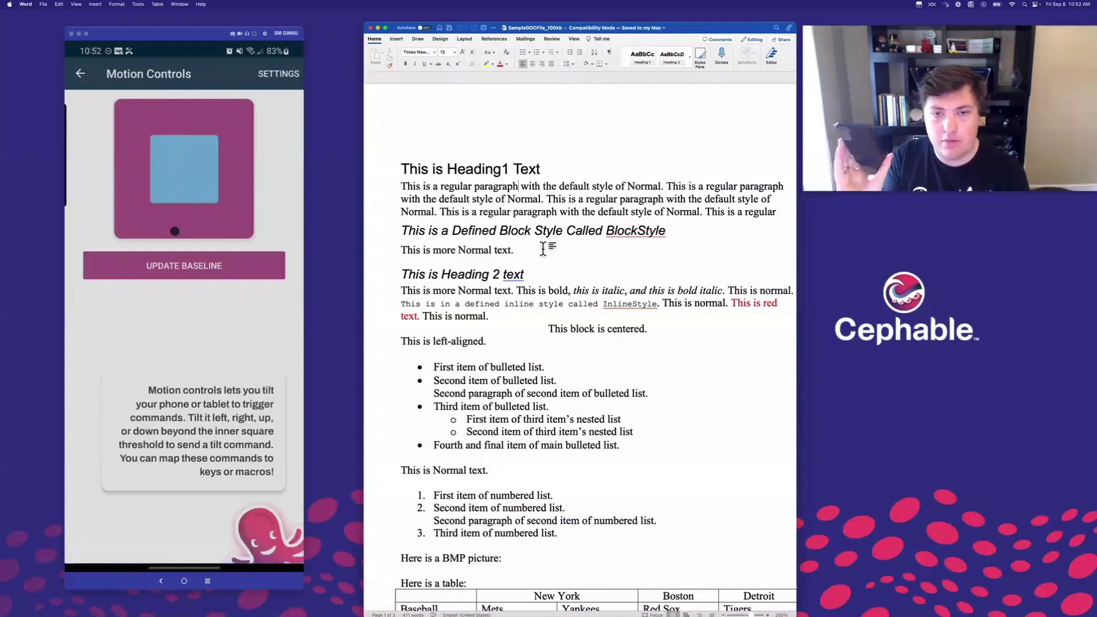
key("Left")
key("Left")
key("Left")
key("Left")
key("Left")
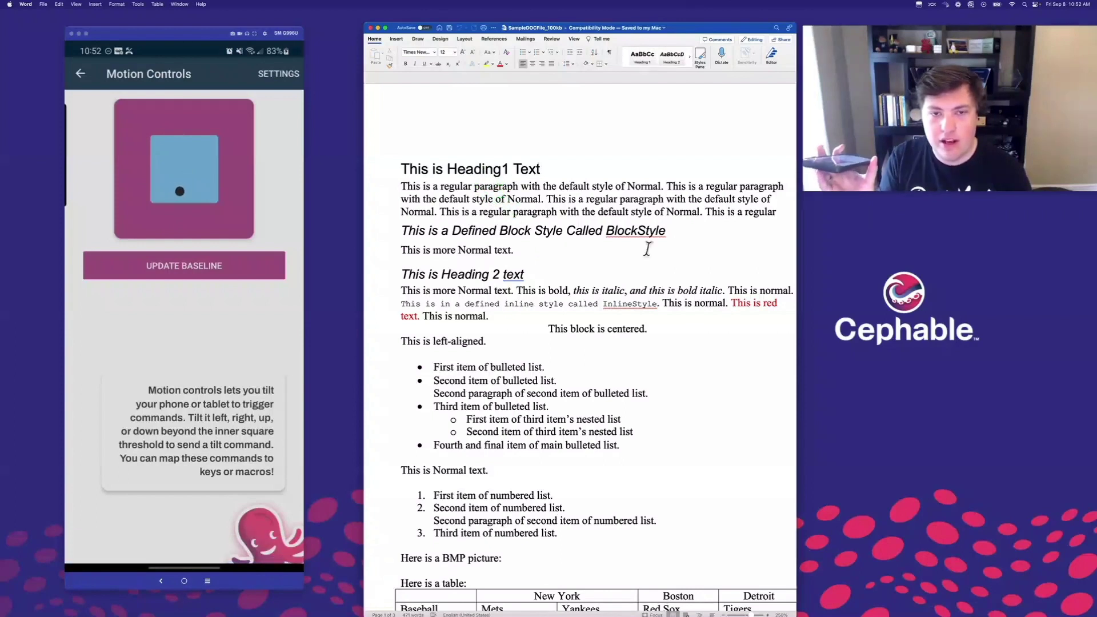
key("BackSpace")
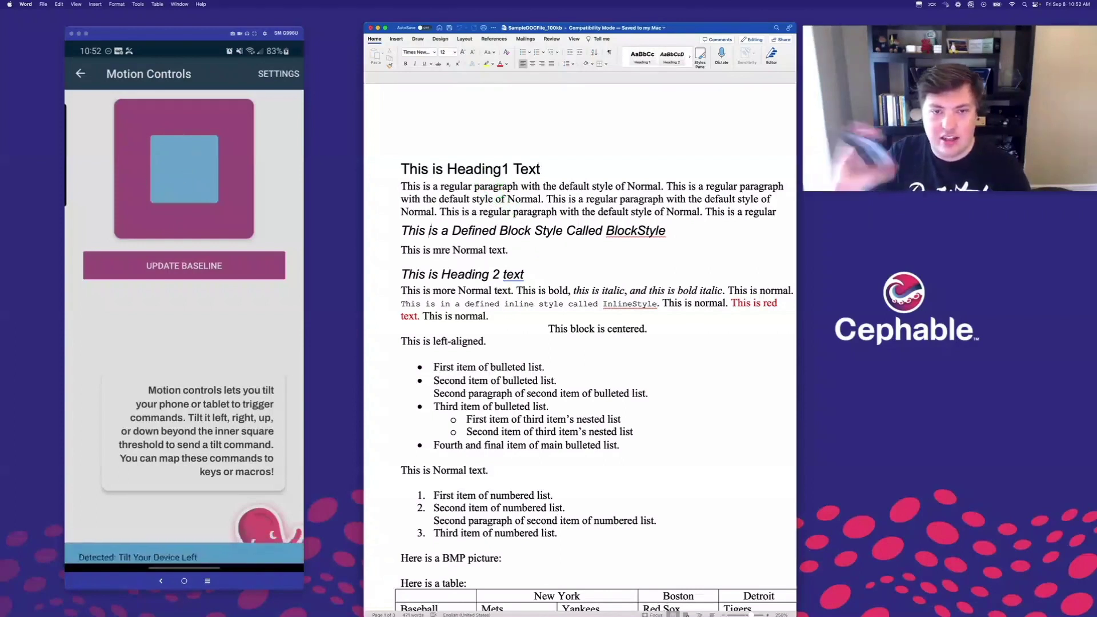
key("BackSpace")
left_click(711, 212)
key("BackSpace")
left_click(521, 186)
key("BackSpace")
left_click(451, 169)
key("BackSpace")
key("BackSpace")
key("BackSpace")
key("BackSpace")
key("BackSpace")
key("BackSpace")
key("BackSpace")
key("BackSpace")
key("BackSpace")
Delete more characters from the heading line so it merges into the first paragraph.
key("BackSpace")
key("BackSpace")
key("BackSpace")
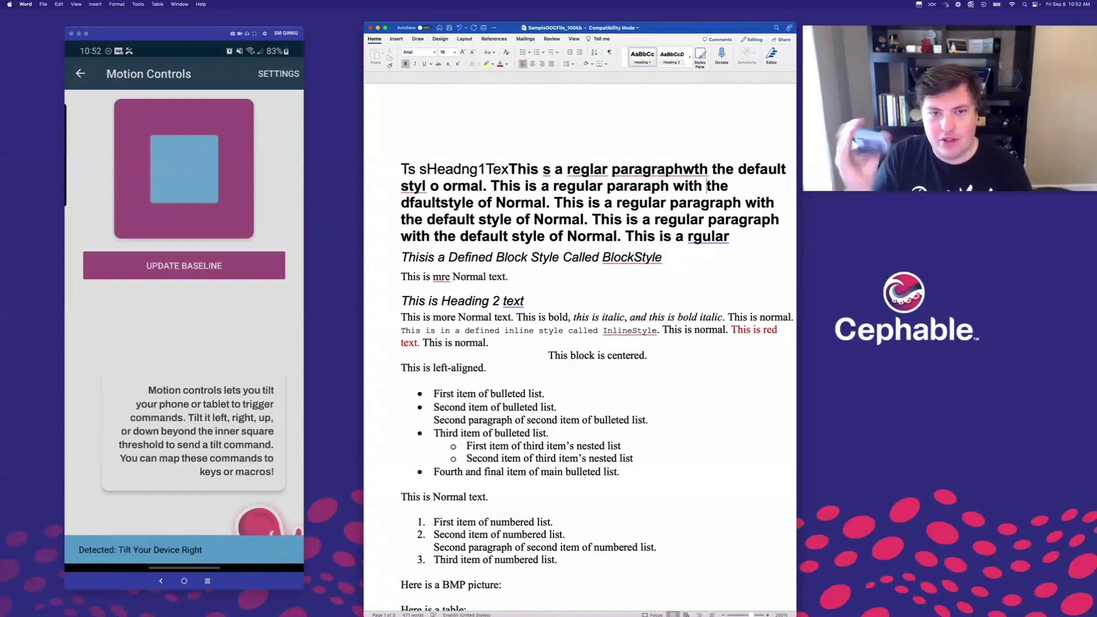
key("BackSpace")
key("BackSpace")
key("BackSpace")
key("BackSpace")
key("BackSpace")
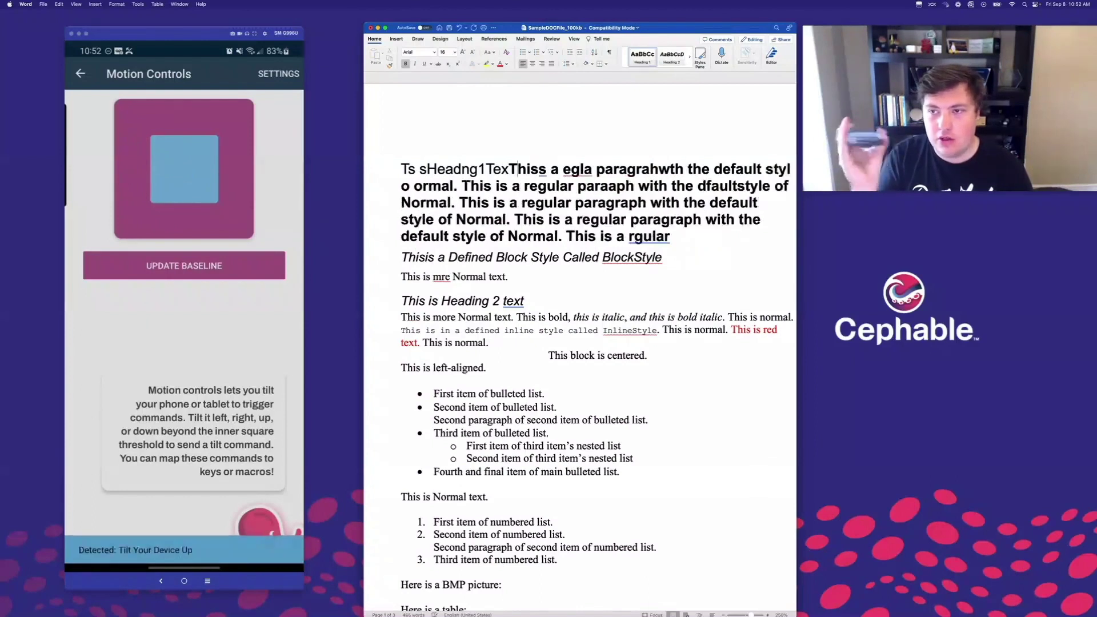
key("BackSpace")
key("BackSpace")
key("BackSpace")
key("Up")
key("Delete")
key("BackSpace")
key("BackSpace")
key("BackSpace")
key("BackSpace")
key("Left")
key("Left")
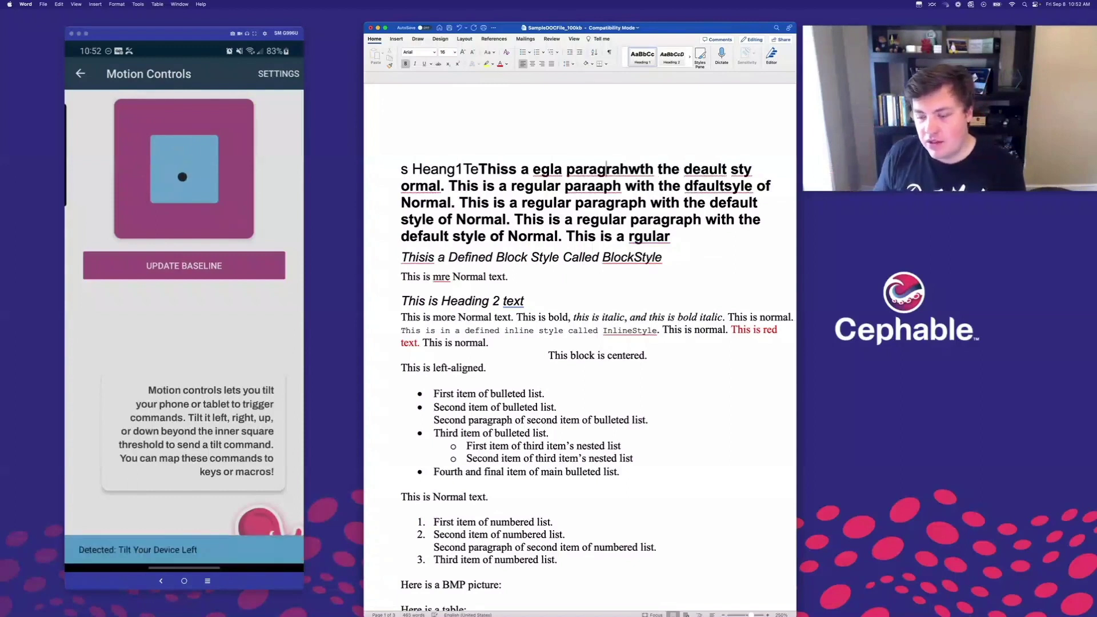